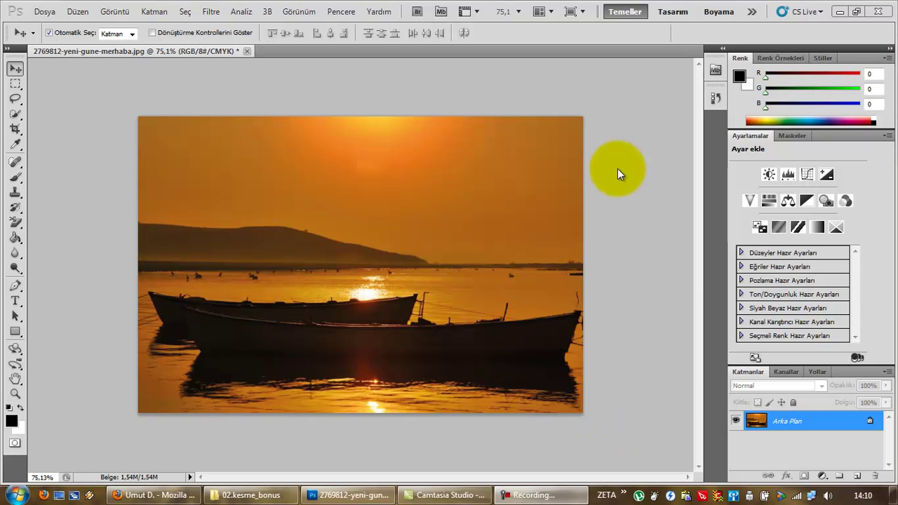
- Set the background colour to light grey bababa and select the Crop tool
left_click(21, 429)
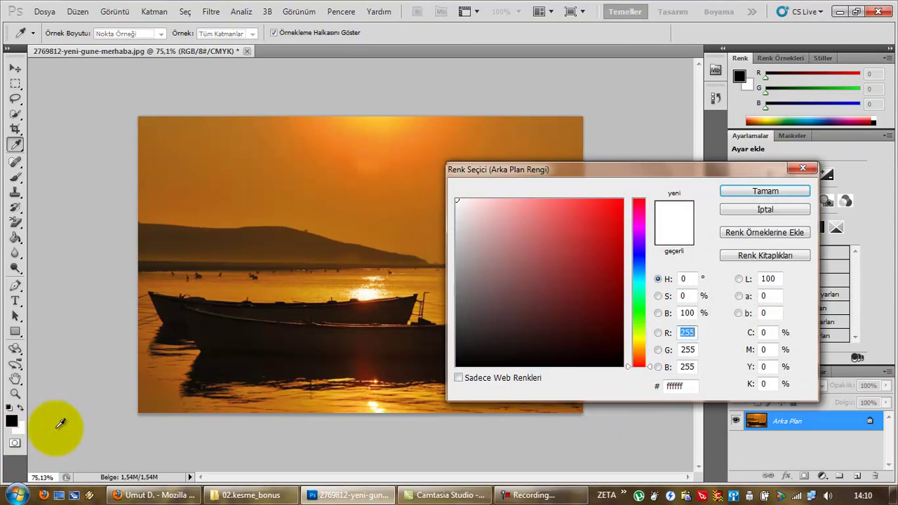
left_click(462, 248)
left_click_drag(462, 248, 456, 244)
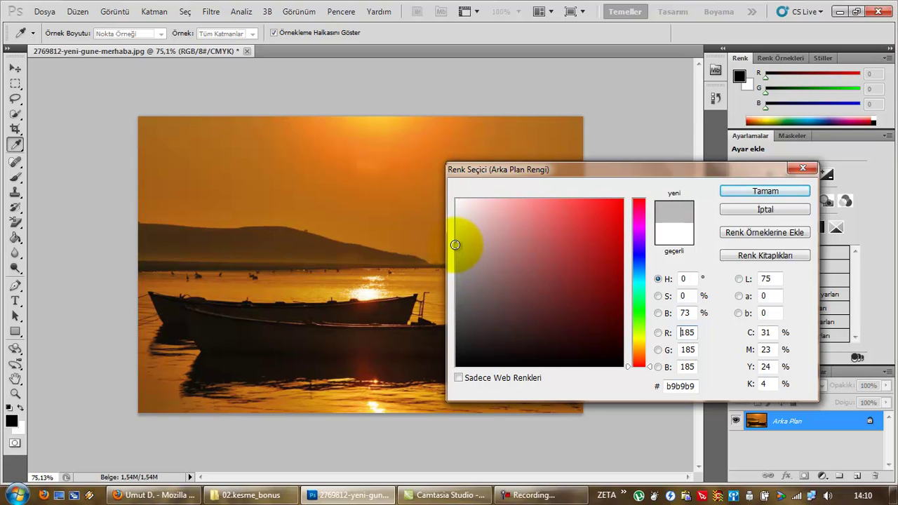
left_click(765, 198)
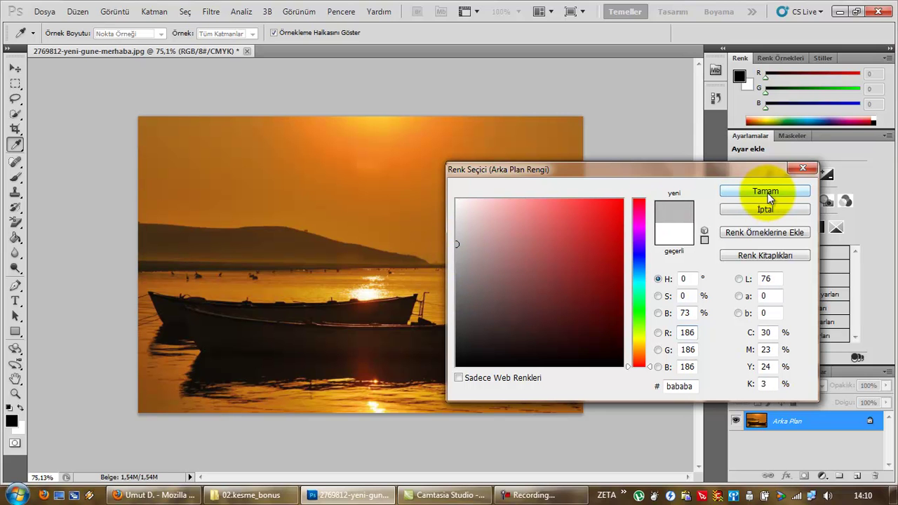
left_click(766, 194)
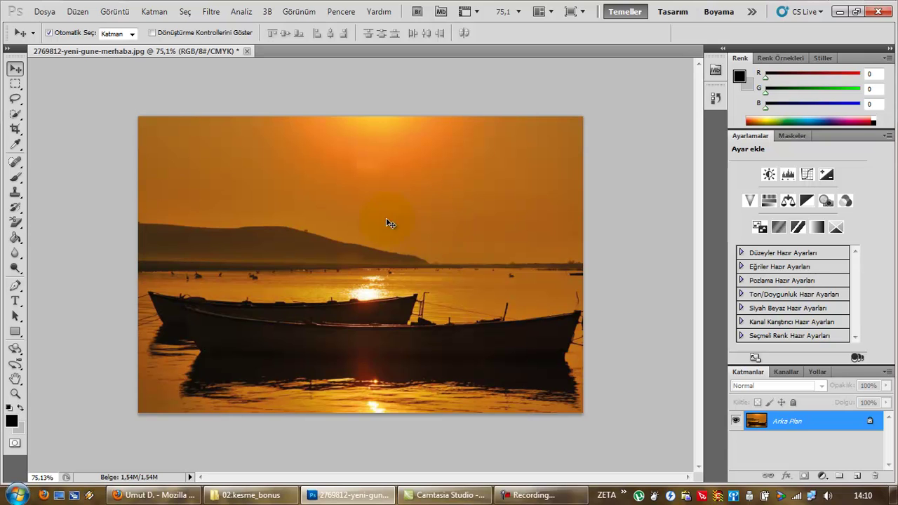
left_click(15, 129)
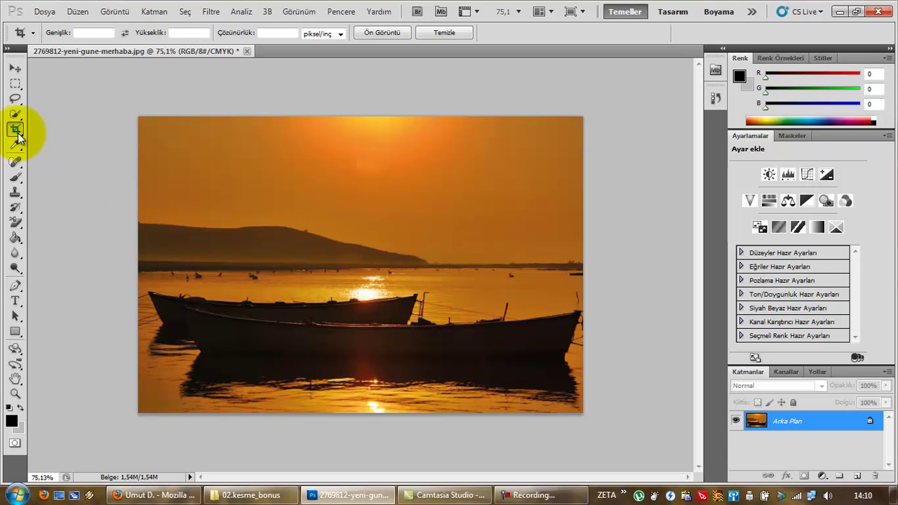
left_click(71, 134)
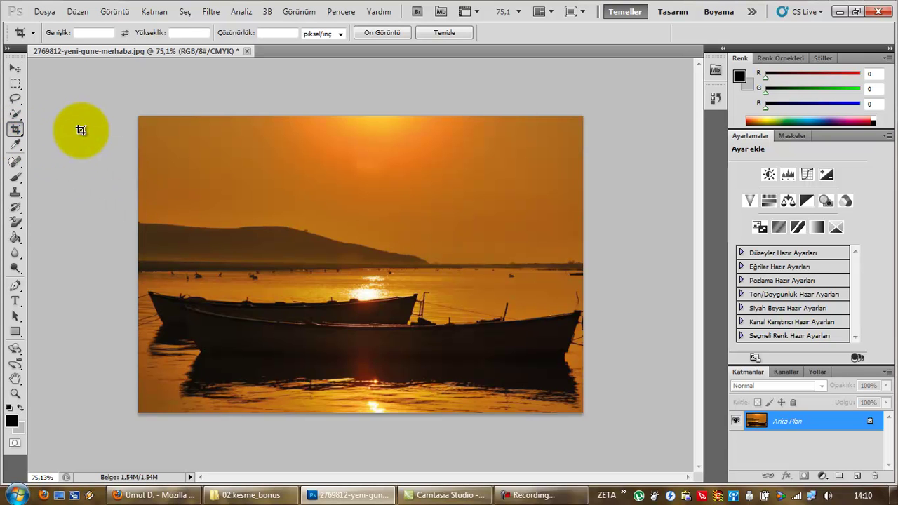
- Draw a crop box over the sunset photo, stretch it past the edges, and commit it
left_click_drag(130, 113, 293, 255)
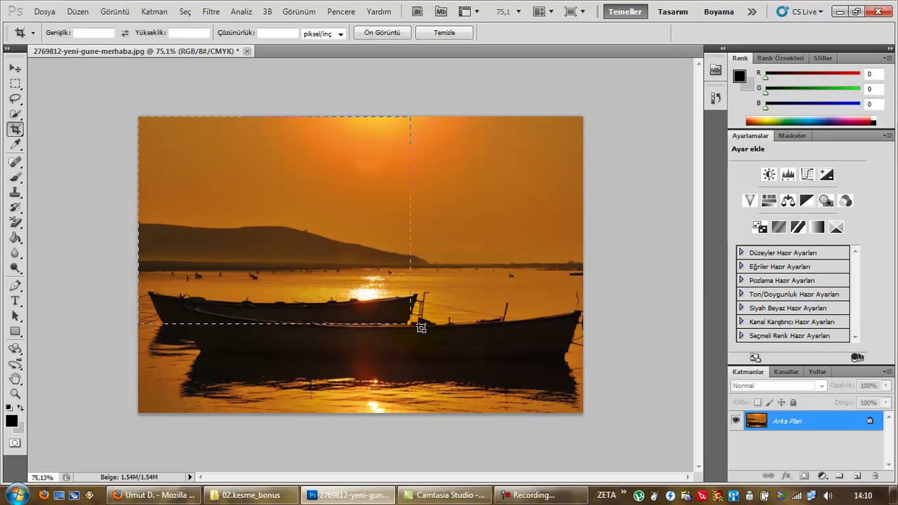
left_click_drag(293, 255, 603, 419)
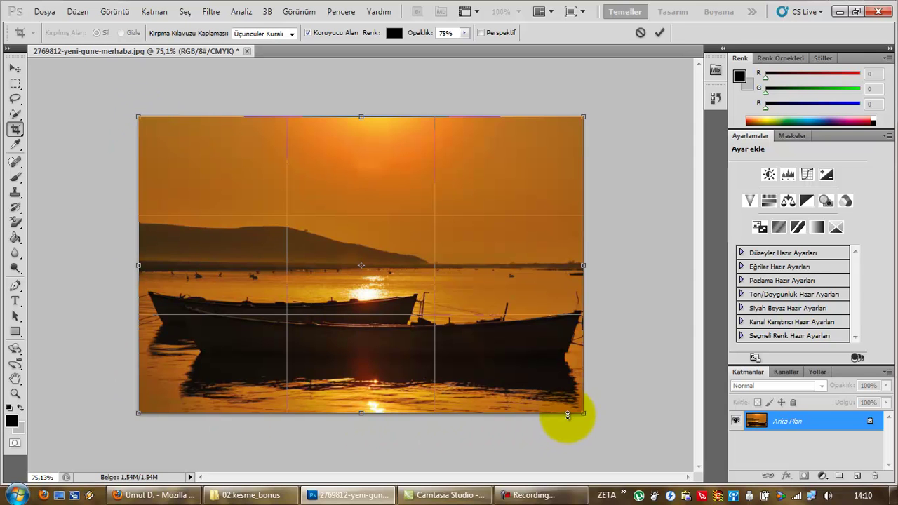
mouse_move(581, 413)
left_mouse_down()
mouse_move(641, 455)
mouse_move(612, 442)
mouse_move(601, 449)
mouse_move(623, 434)
mouse_move(626, 451)
mouse_move(615, 450)
mouse_move(625, 465)
left_mouse_up()
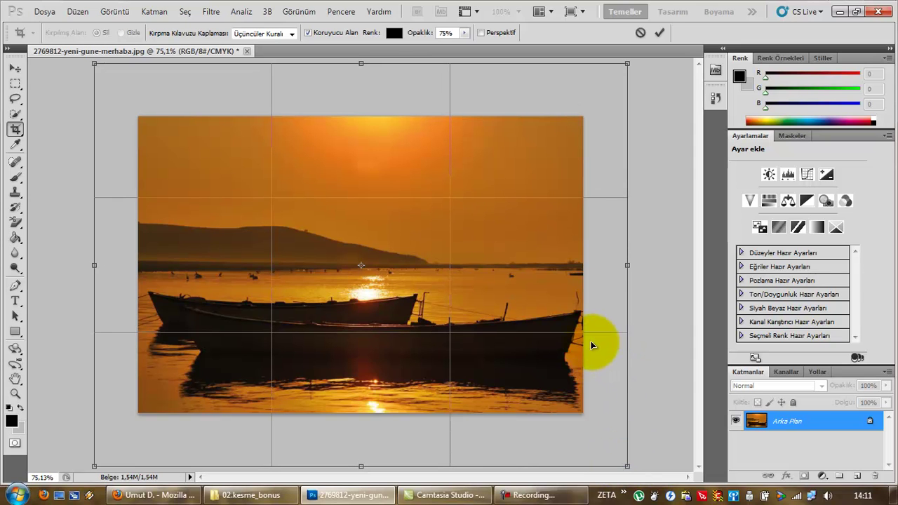
left_click(661, 35)
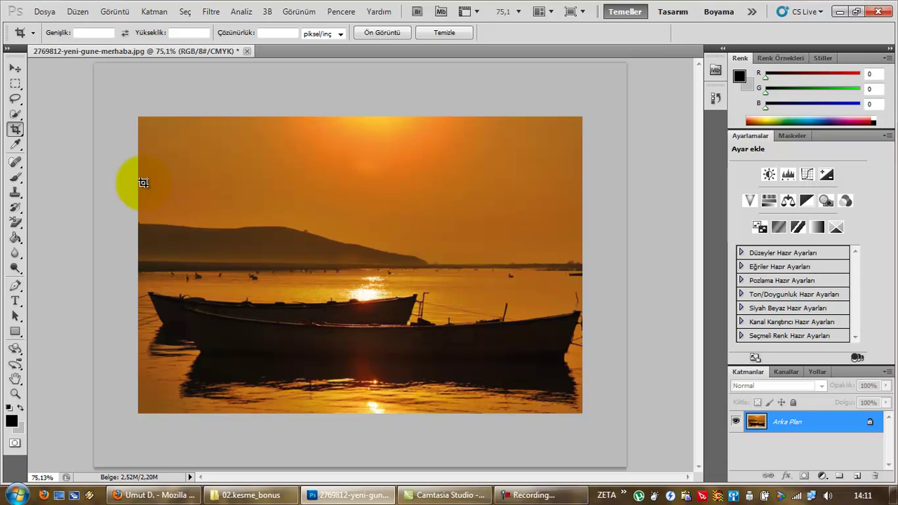
- Undo the canvas enlargement and convert the Arka Plan background into layer Katman 0
key("ctrl+z")
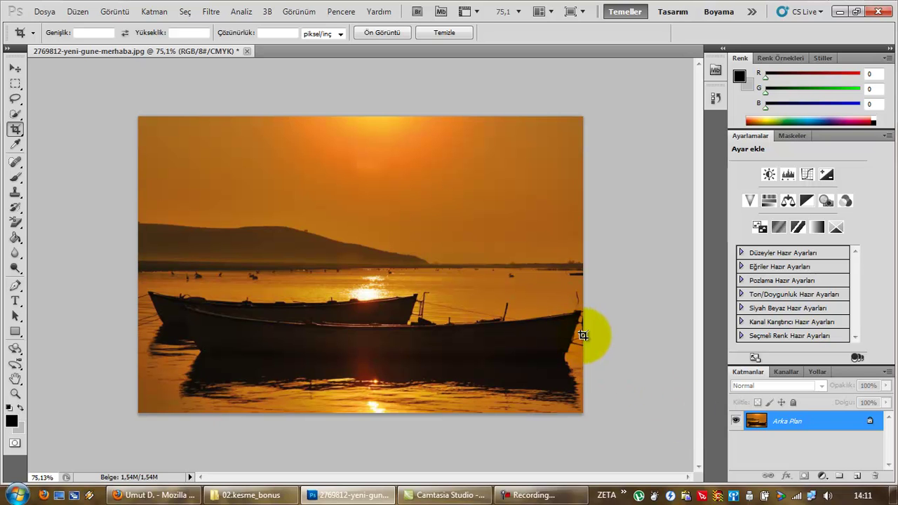
double_click(830, 425)
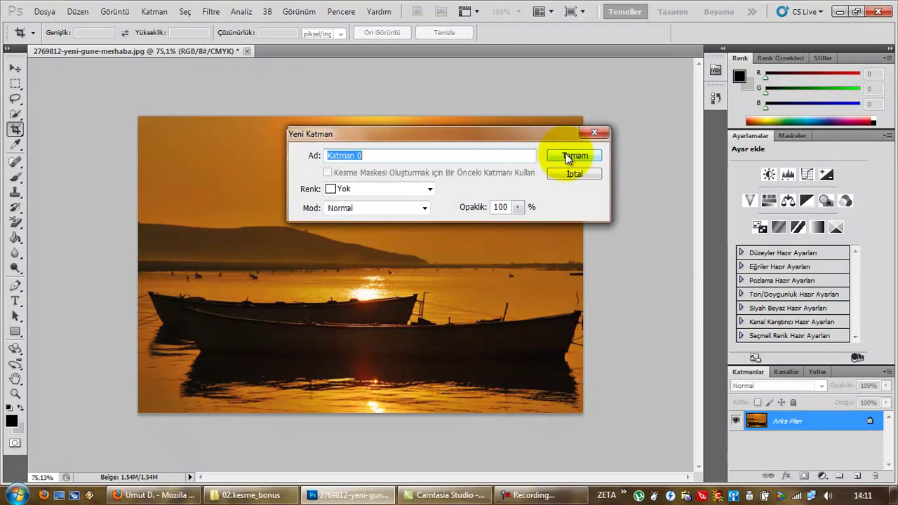
left_click(566, 155)
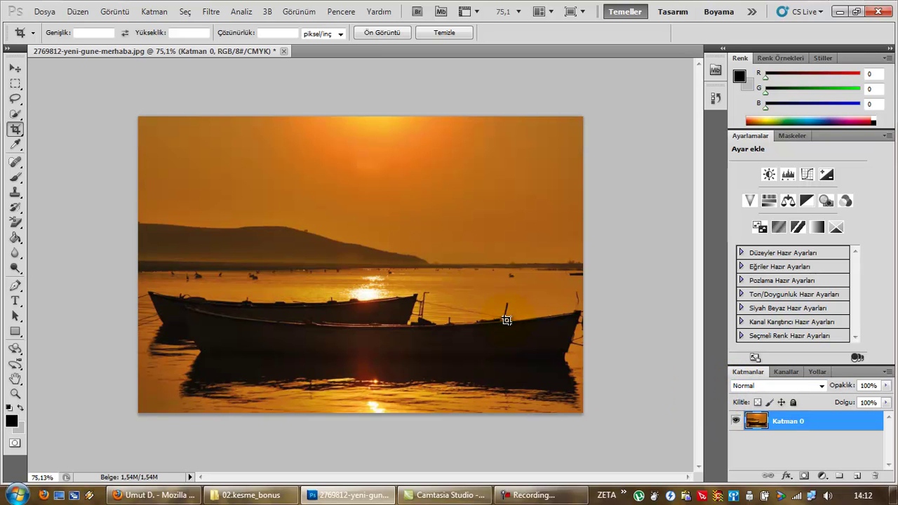
- Add empty layer Katman 1 and crop outward beyond the photo for transparent margins
left_click(860, 476)
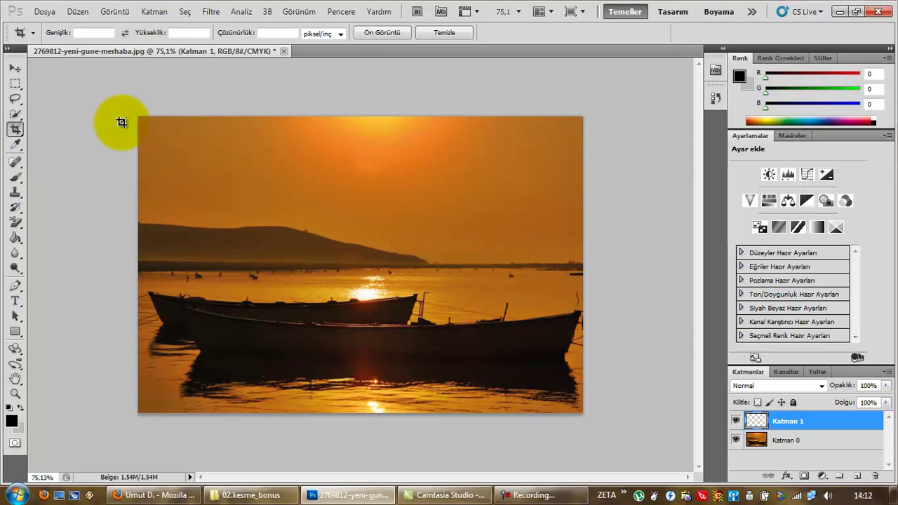
mouse_move(137, 112)
left_mouse_down()
mouse_move(267, 229)
mouse_move(593, 417)
left_mouse_up()
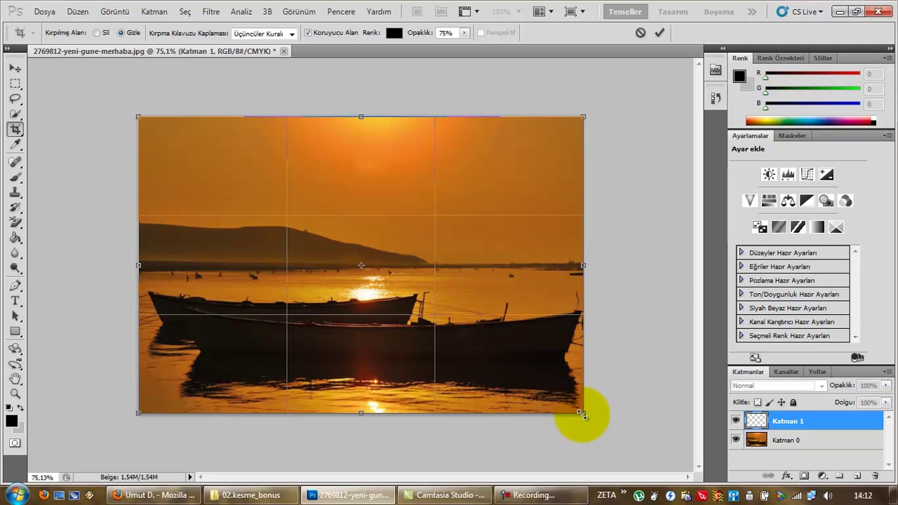
mouse_move(581, 415)
left_mouse_down()
mouse_move(634, 453)
mouse_move(615, 453)
left_mouse_up()
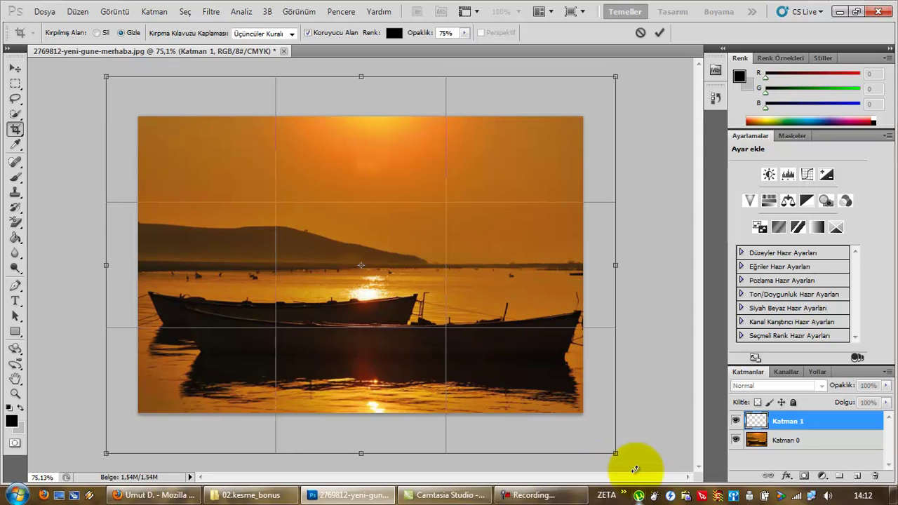
double_click(599, 418)
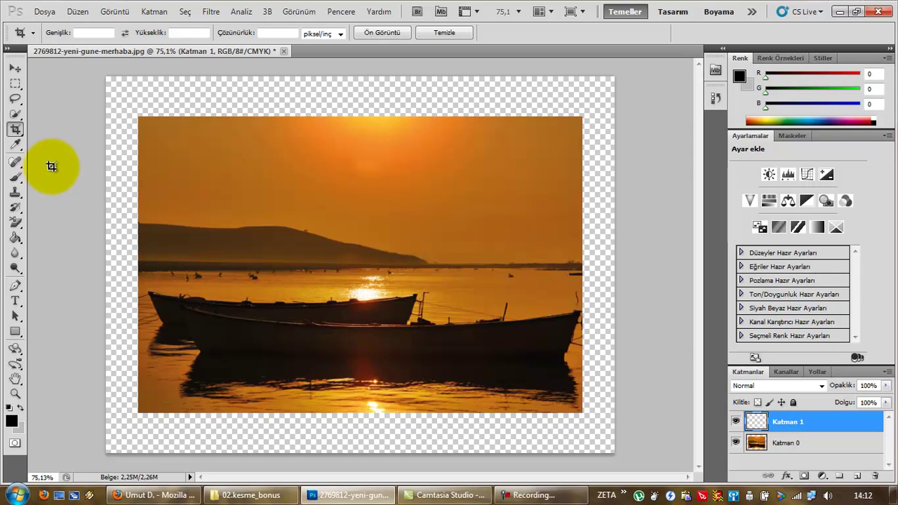
left_click(16, 238)
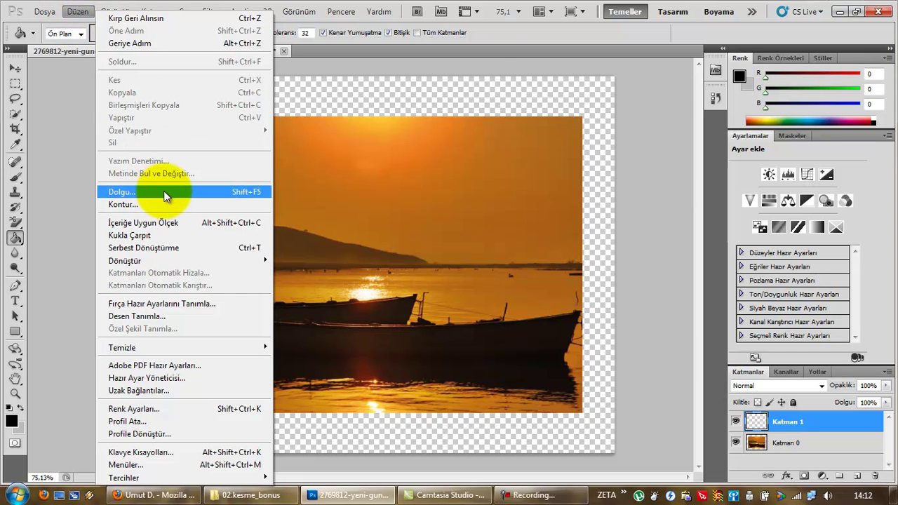
- Select the Paint Bucket Tool from the gradient tool flyout
left_click(488, 37)
left_click_drag(15, 242, 59, 251)
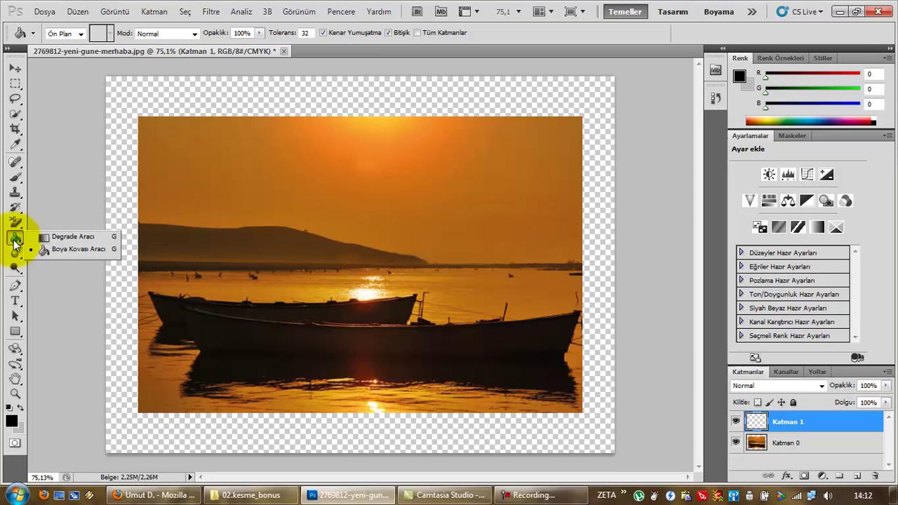
left_click(63, 250)
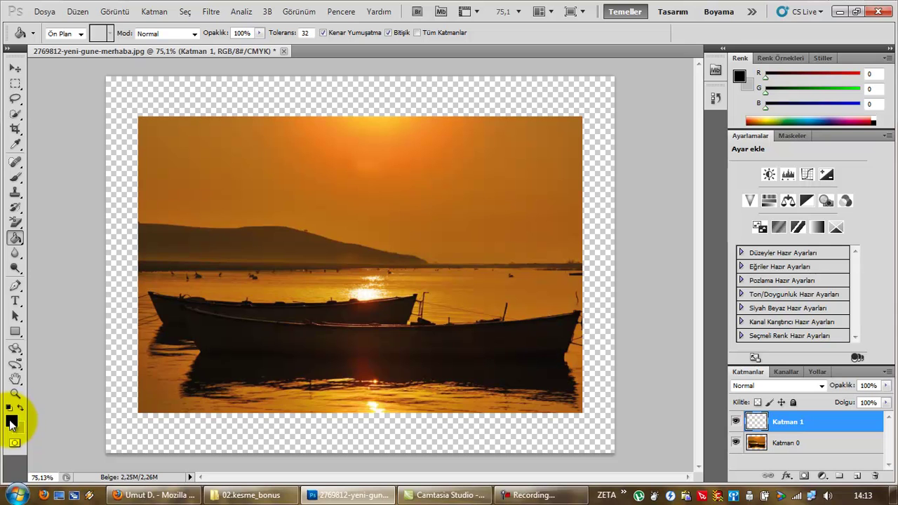
- Set the foreground colour to white (ffffff)
left_click(12, 421)
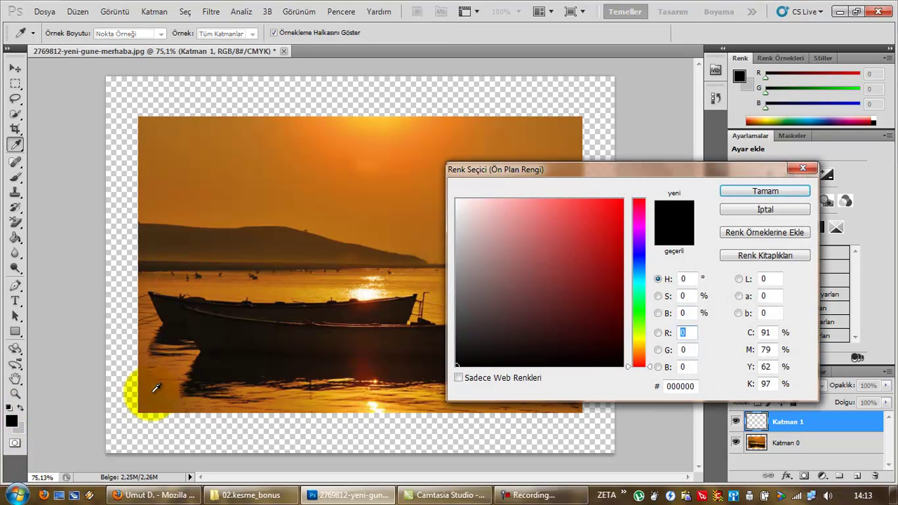
mouse_move(476, 228)
left_mouse_down()
mouse_move(444, 201)
mouse_move(452, 197)
left_mouse_up()
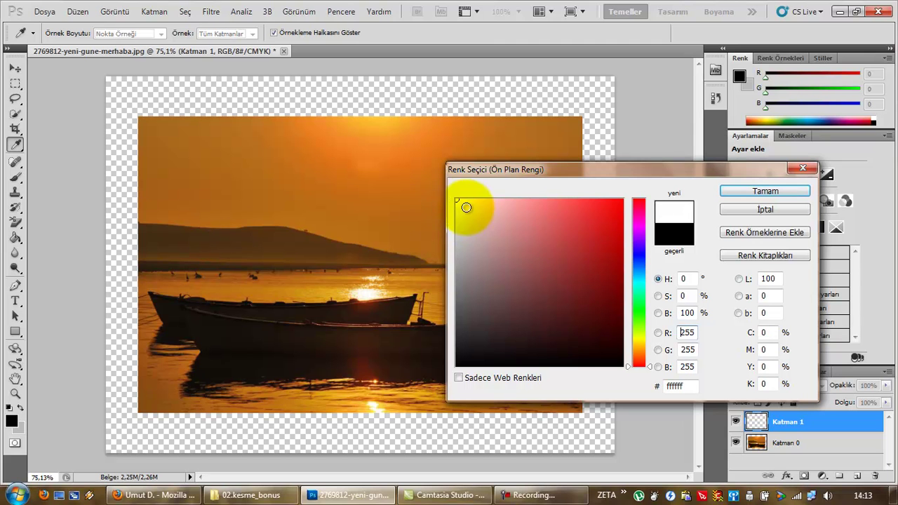
left_click(740, 192)
key("g")
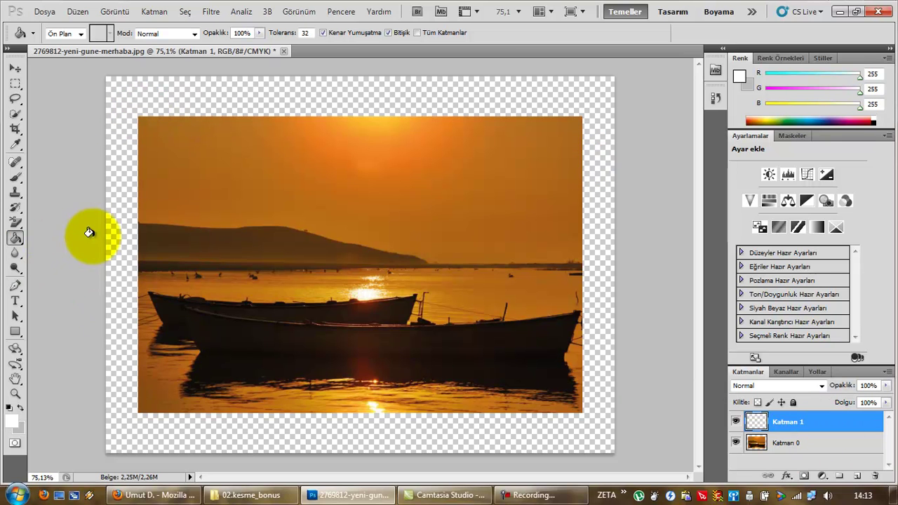
- Fill Katman 1 with white and move Katman 0 above it in the Layers panel
left_click(109, 232)
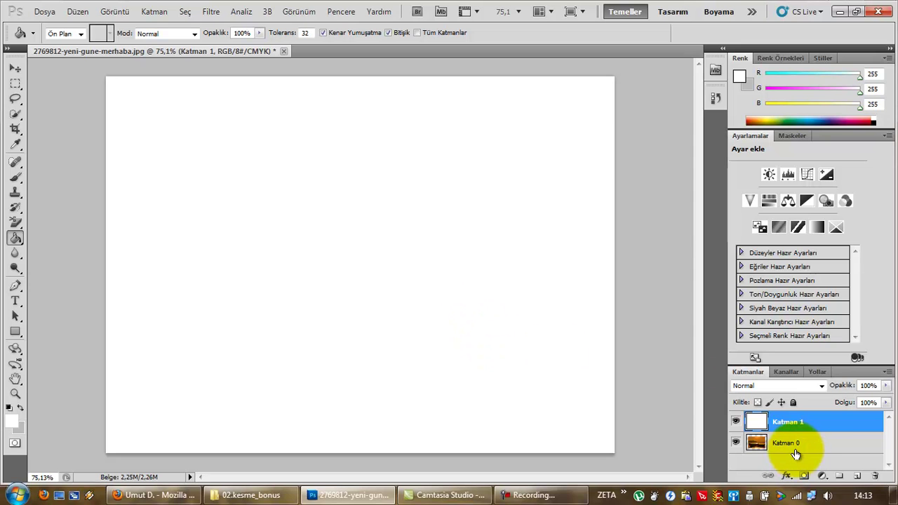
left_click_drag(803, 449, 803, 419)
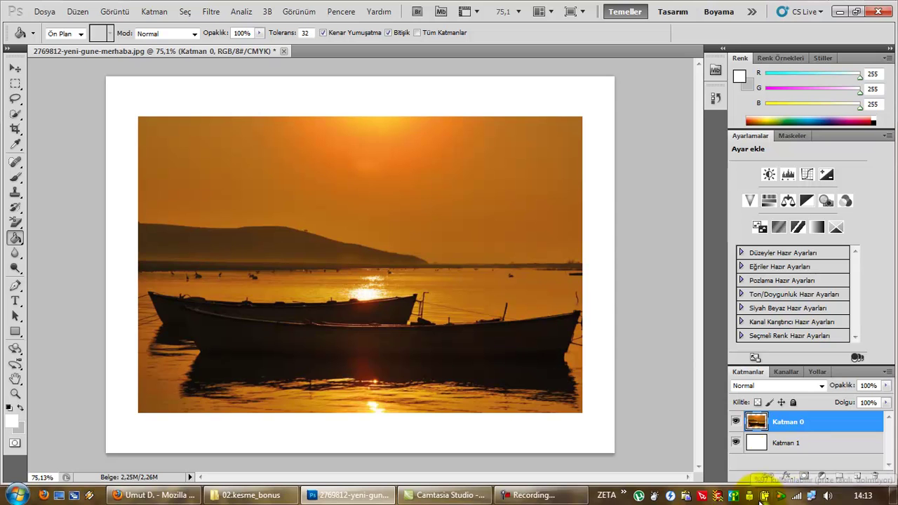